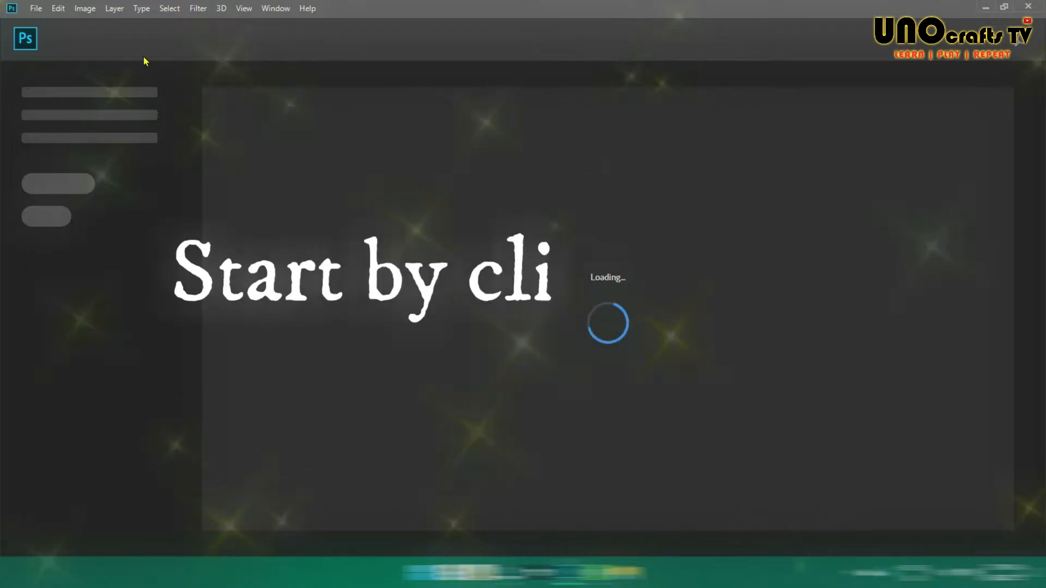
- Create a new portrait document from the iPhone 8/7/6 Plus preset, 1242 x 2208 px at 72 ppi
click(38, 8)
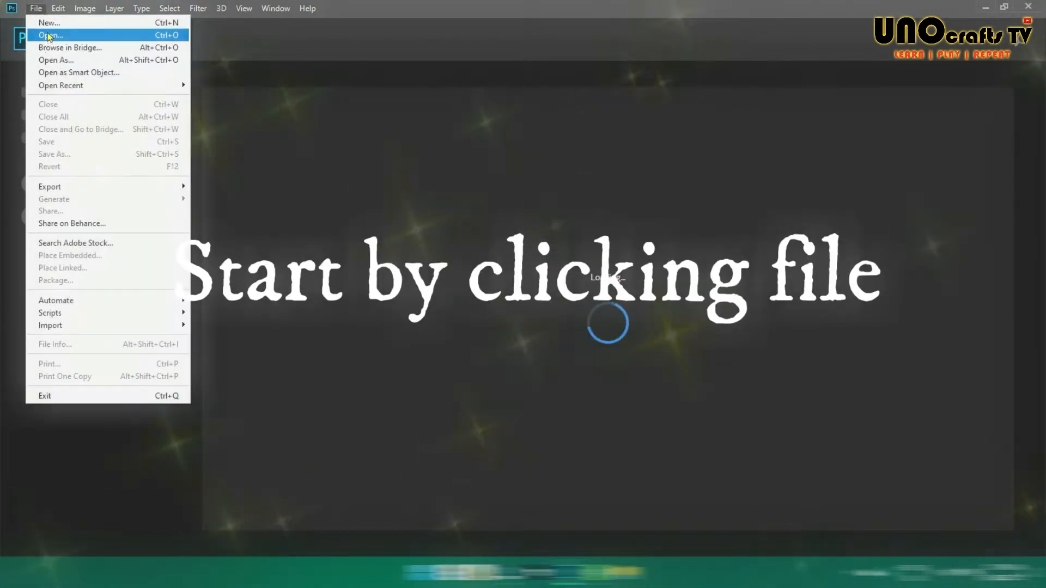
click(48, 25)
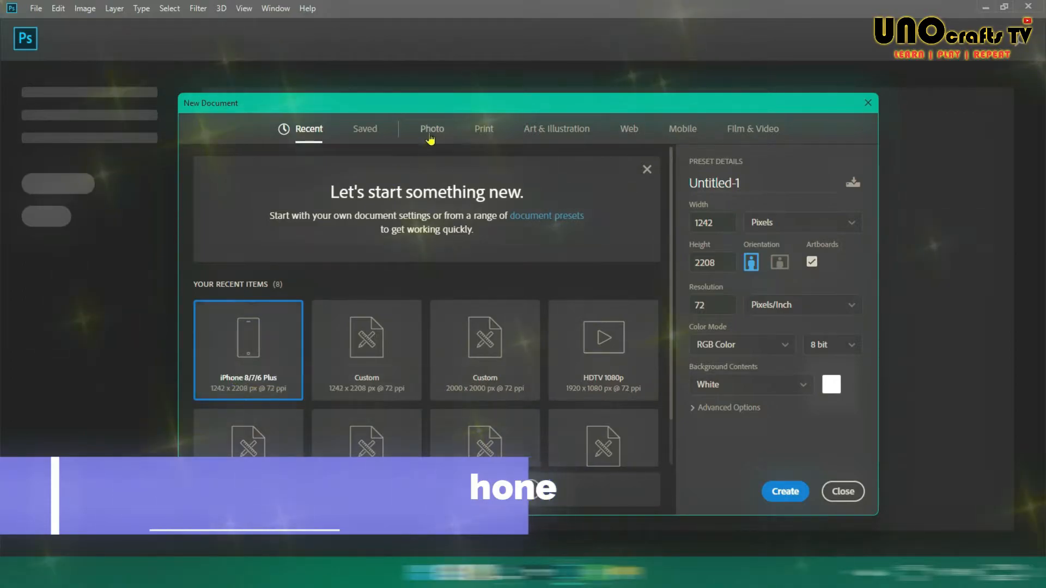
click(689, 133)
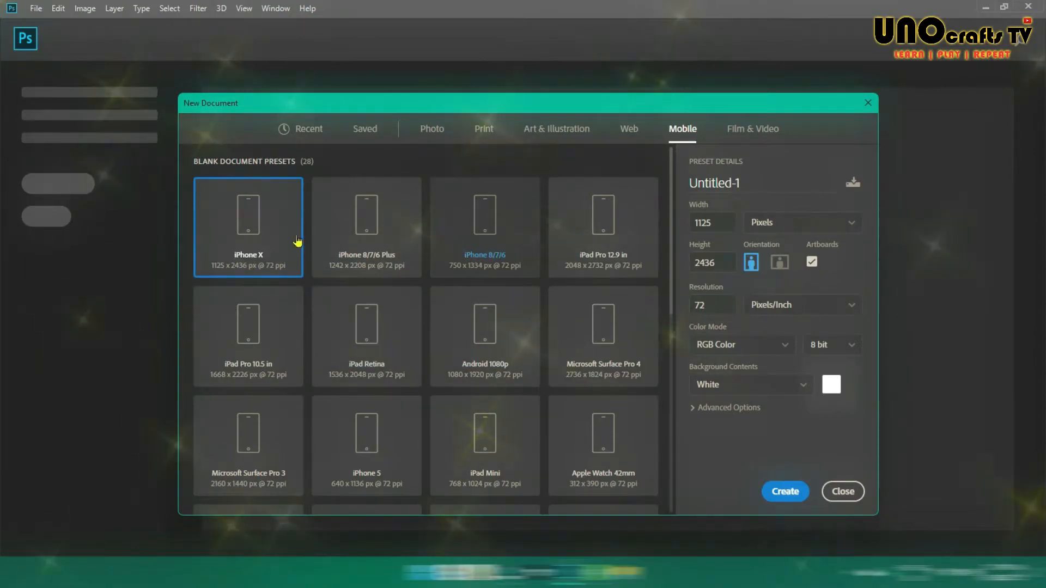
click(308, 131)
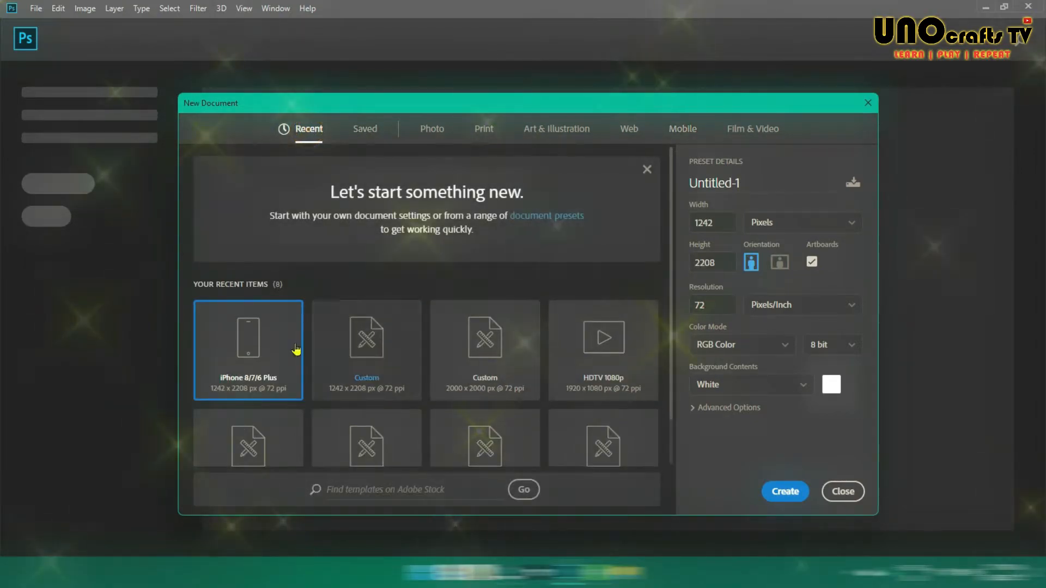
click(675, 136)
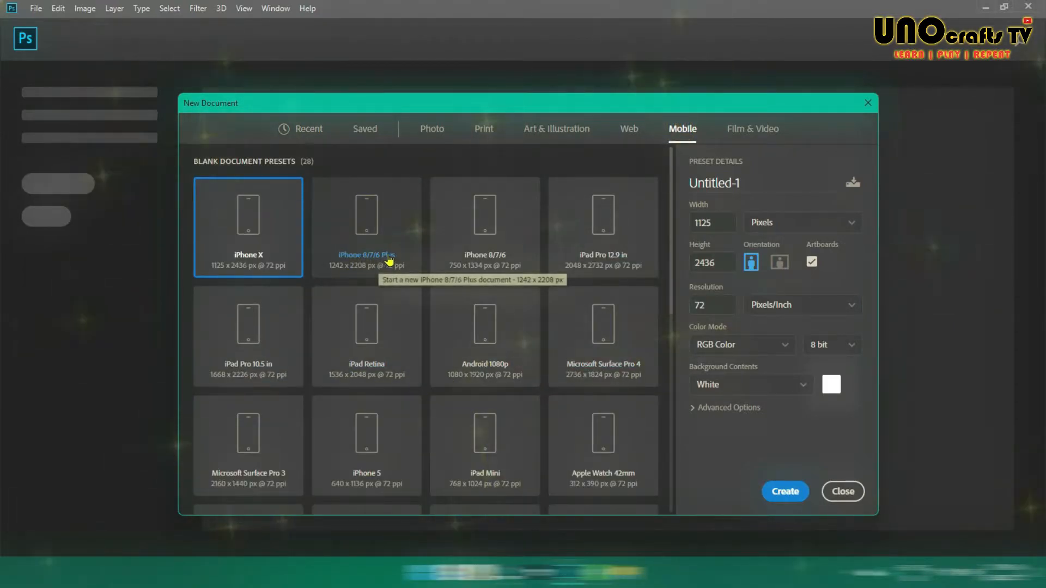
click(306, 142)
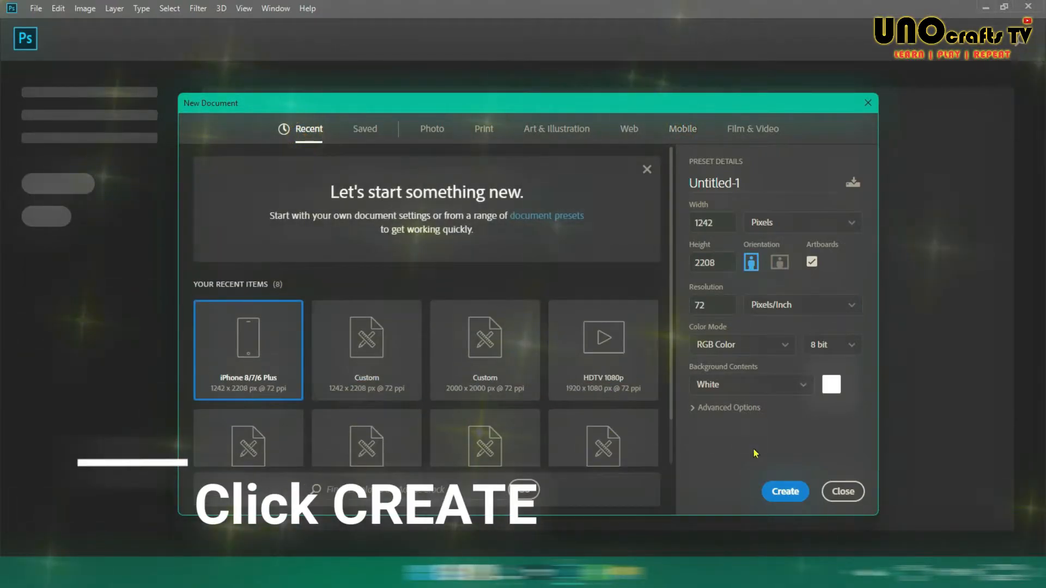
click(780, 484)
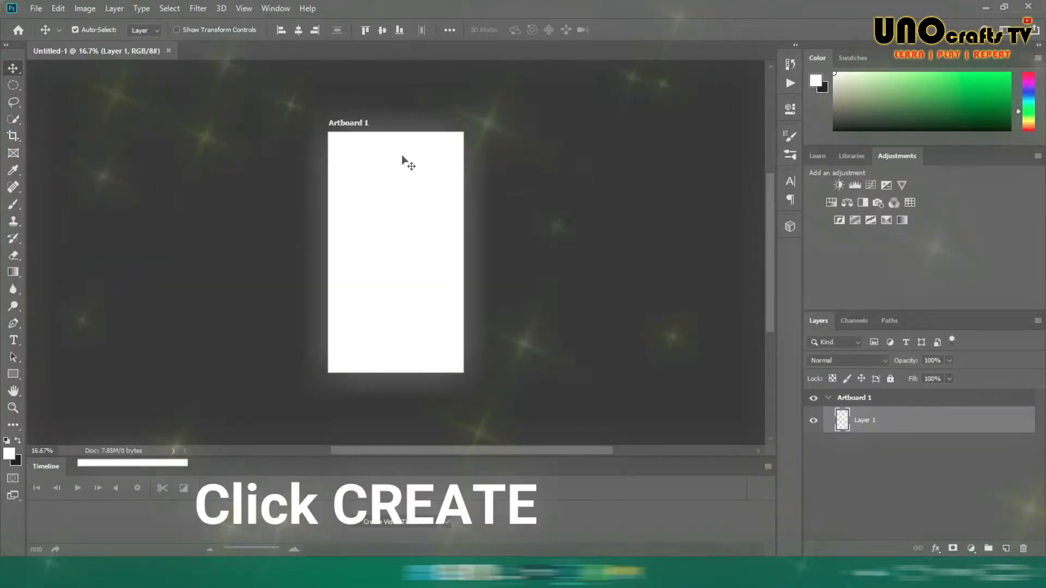
- Open the image file onepiece-5090120_1920.jpg
click(36, 8)
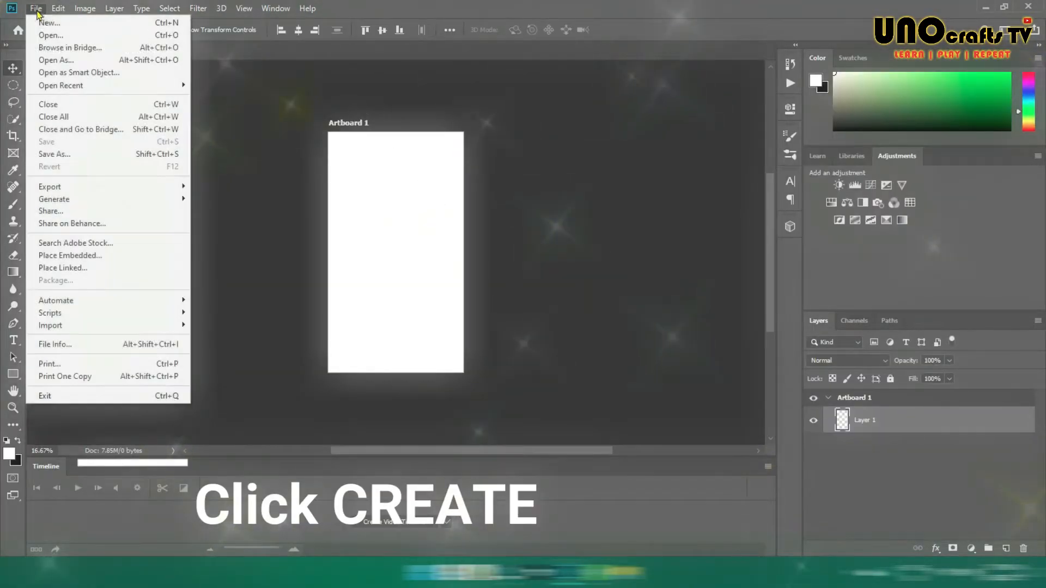
click(53, 35)
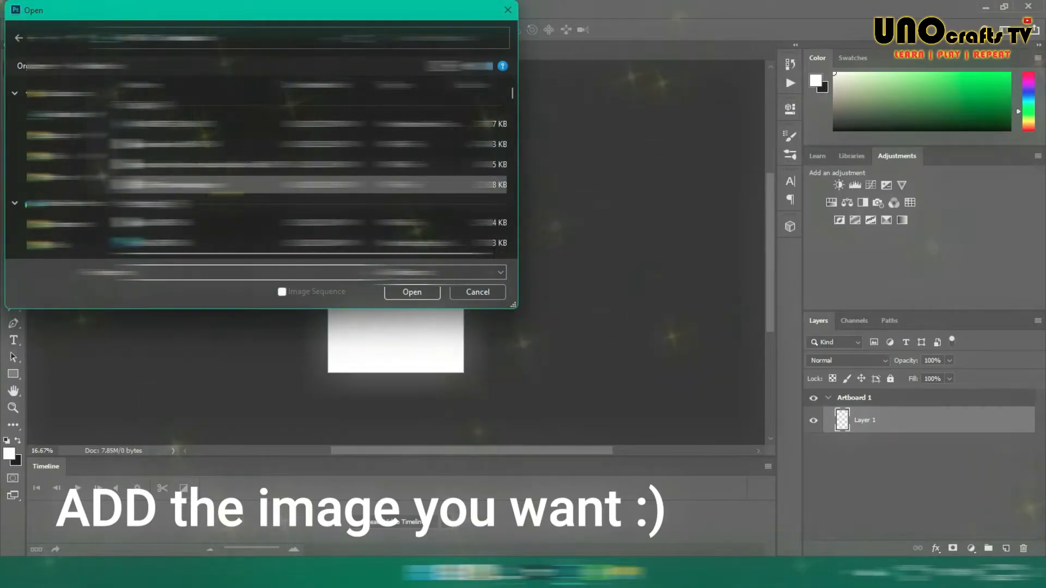
click(217, 185)
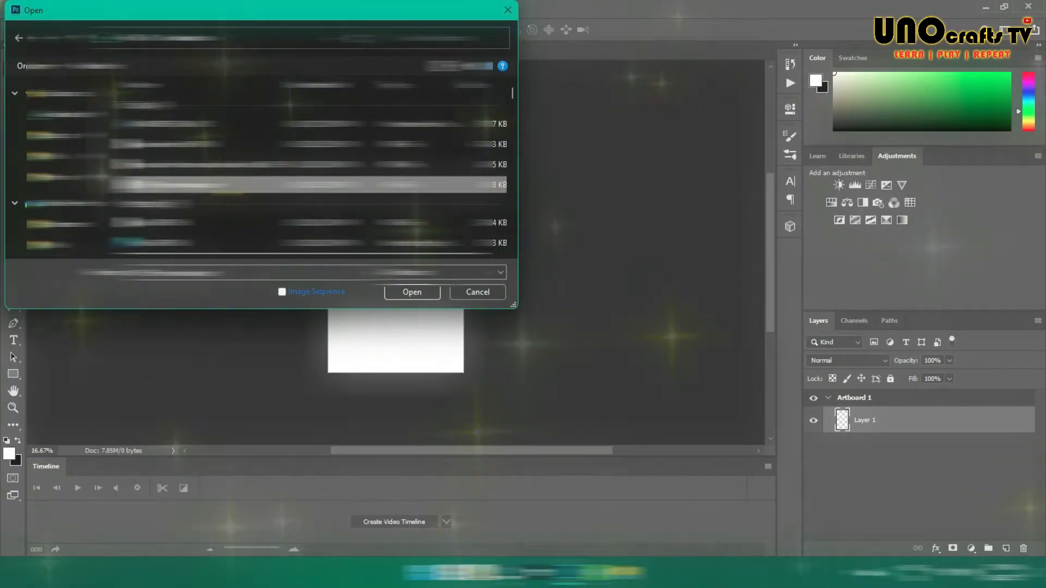
scroll(226, 238, down, 2)
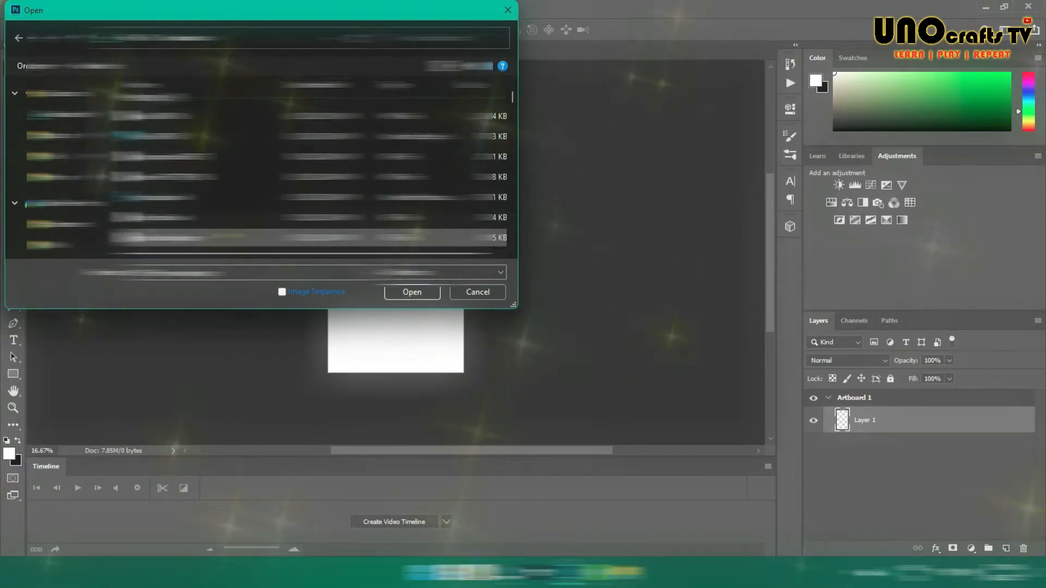
scroll(227, 238, down, 1)
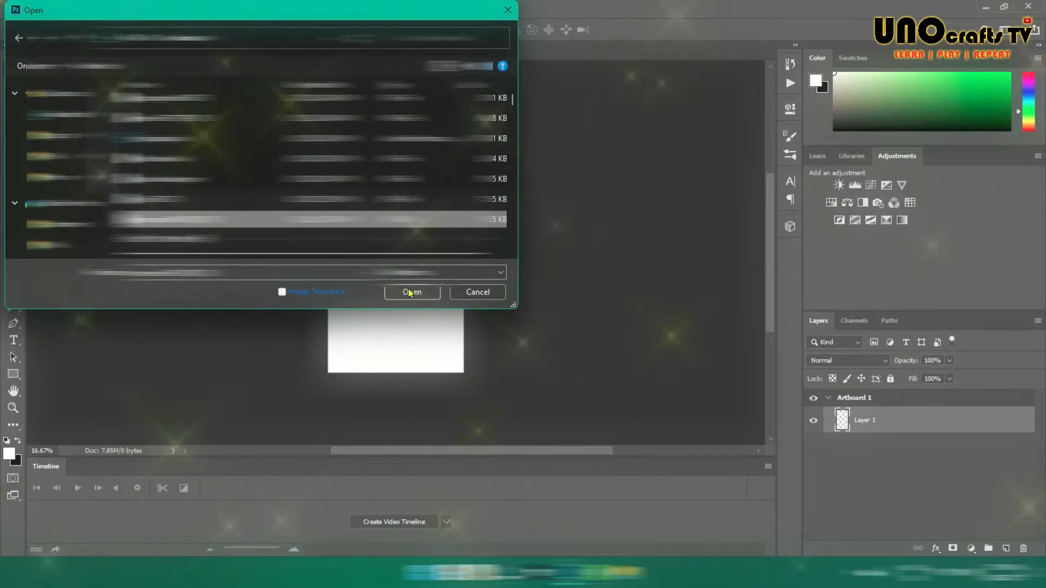
click(426, 295)
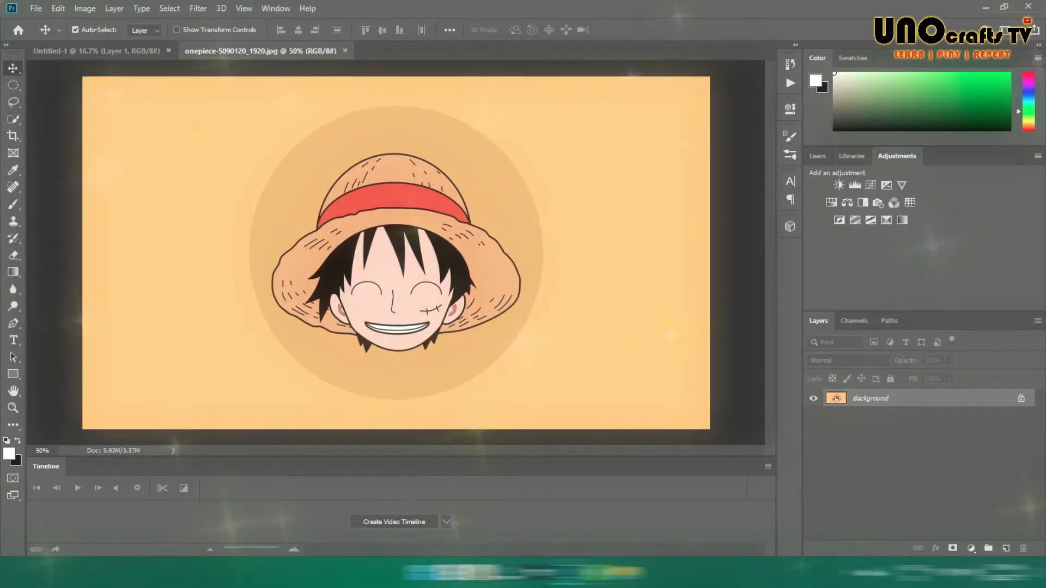
- Move the cartoon image with the Move Tool into the blank Untitled-1 artboard
right_click(12, 72)
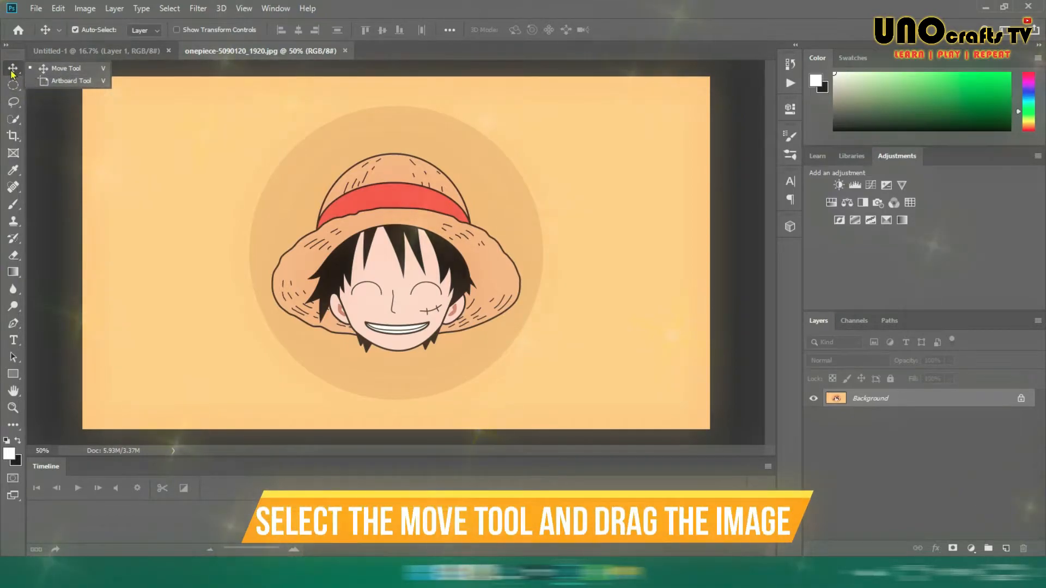
click(64, 68)
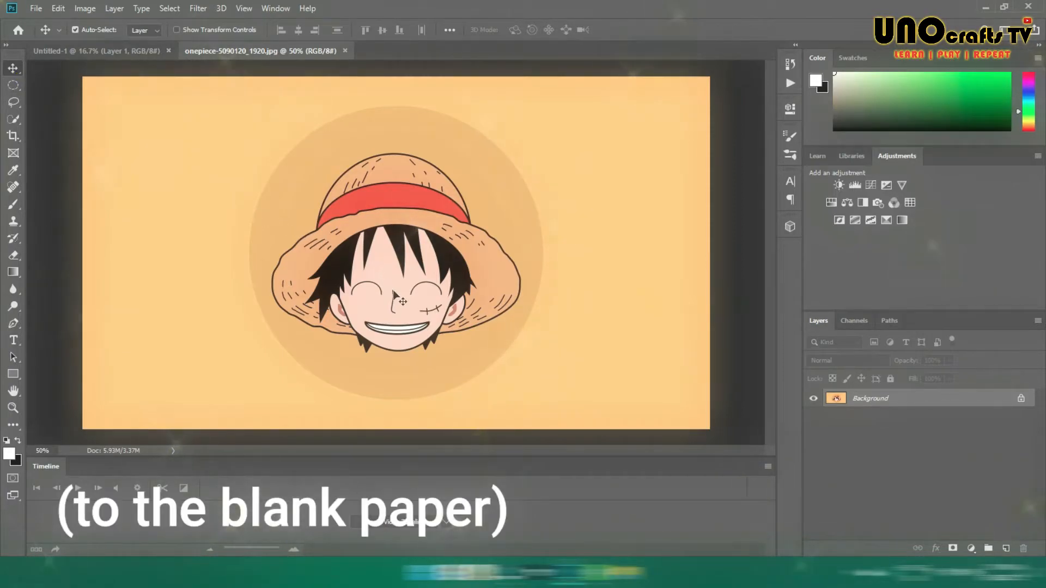
drag(394, 294, 393, 224)
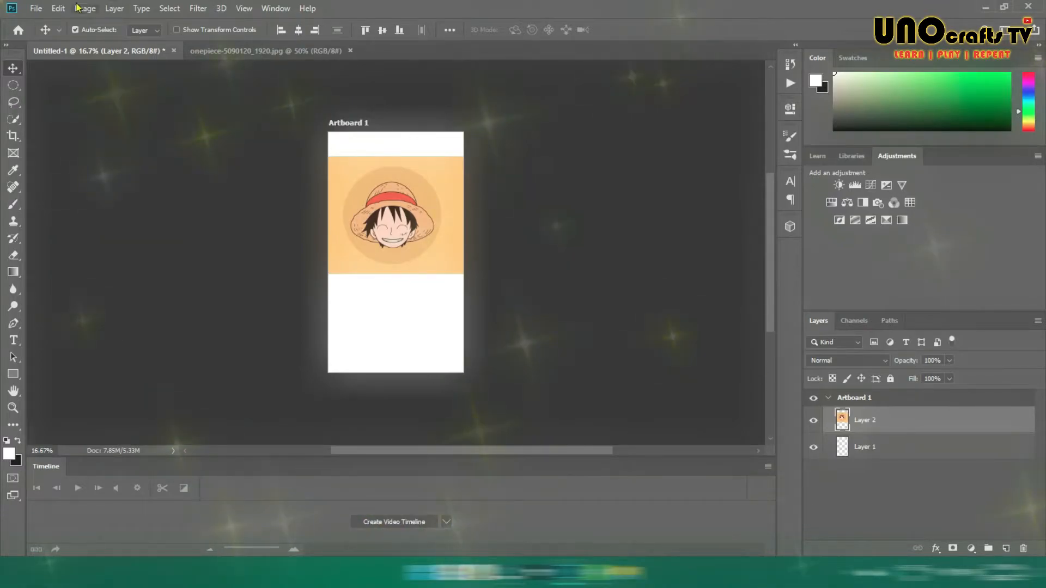
- Scale the image layer to about 217% and position it so the face is centred and the image fills the artboard
click(38, 9)
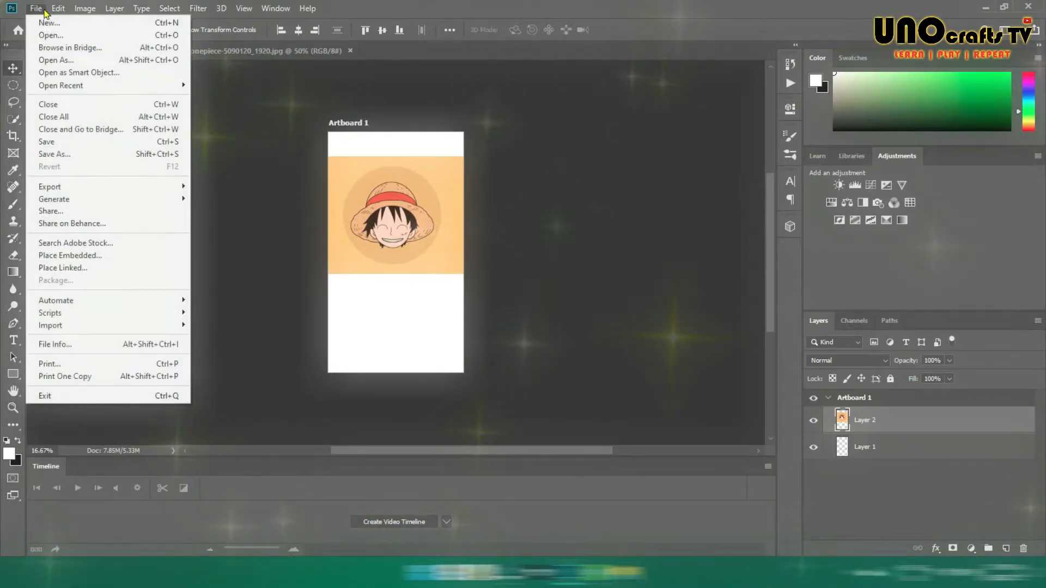
mouse_move(57, 10)
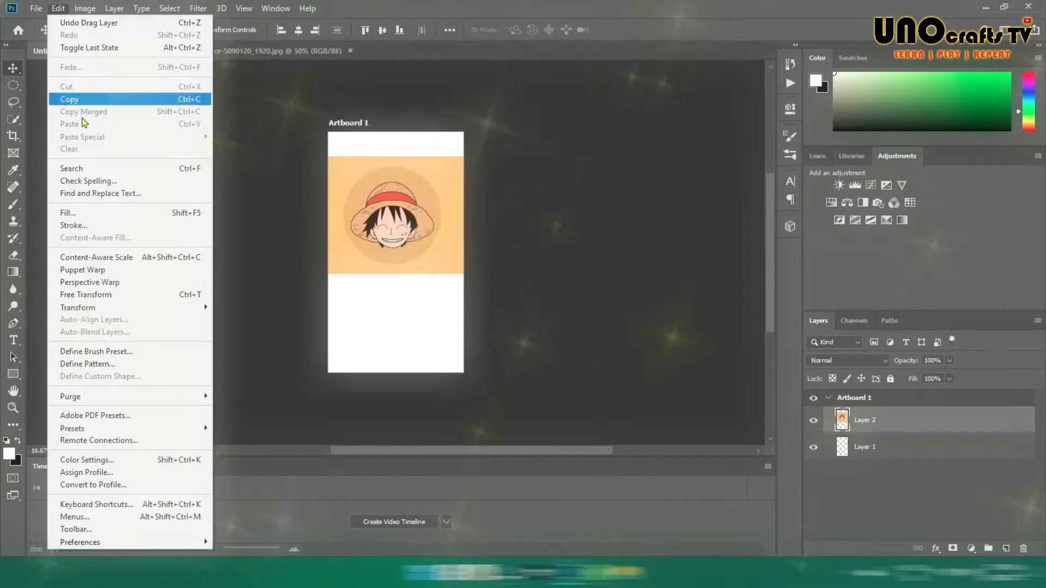
mouse_move(94, 312)
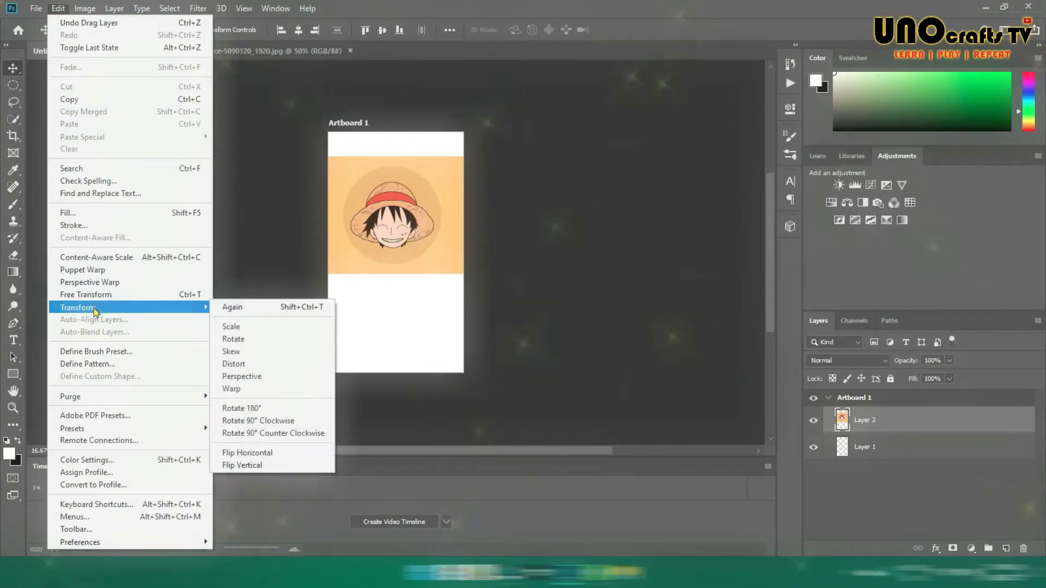
click(232, 329)
drag(496, 272, 740, 384)
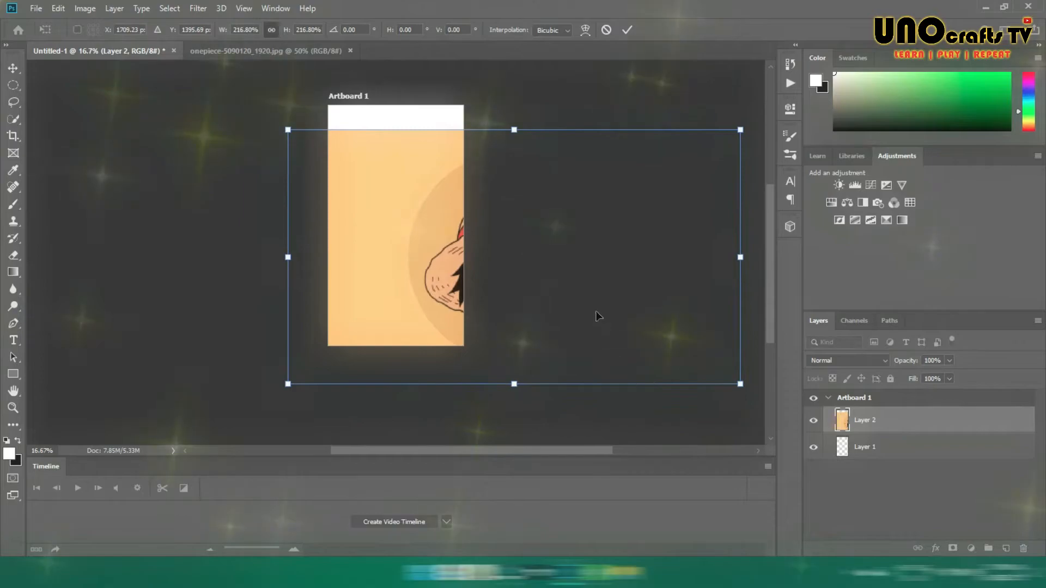
drag(590, 300, 472, 266)
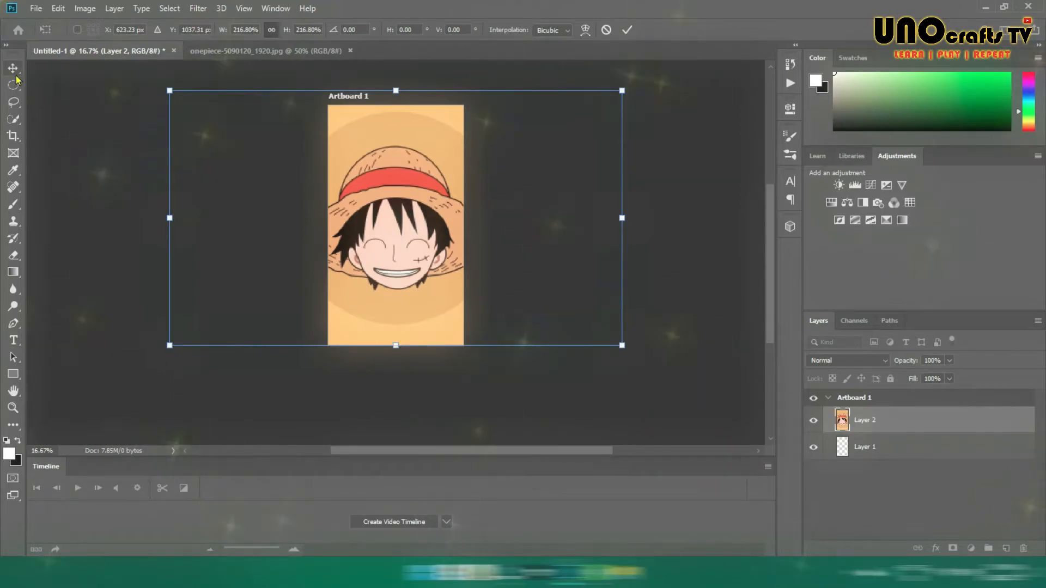
click(626, 31)
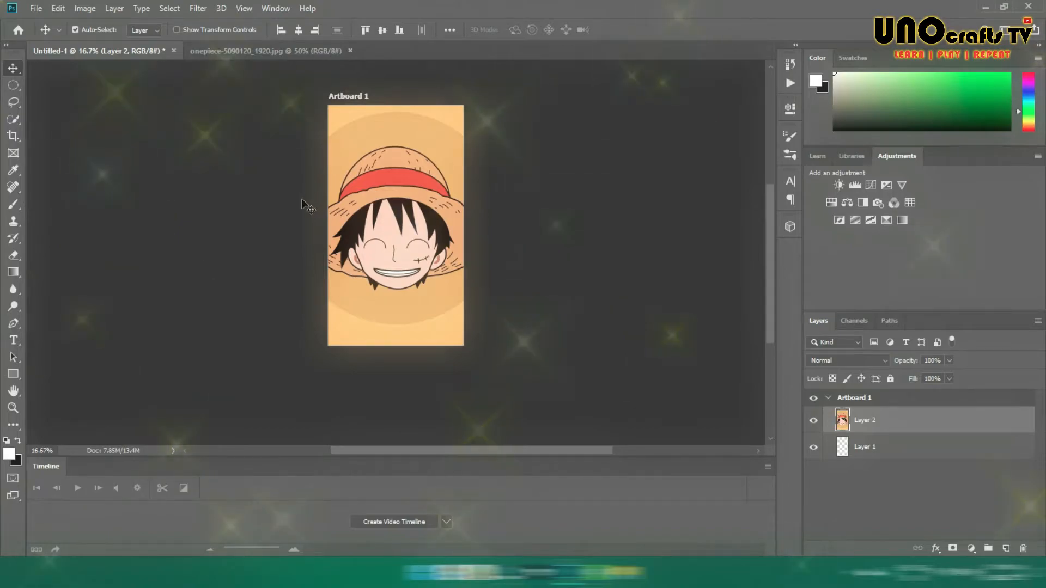
- Draw a white rectangle about 952 x 1967 px over the image, leaving a margin inside the artboard edges
key(ctrl+plus)
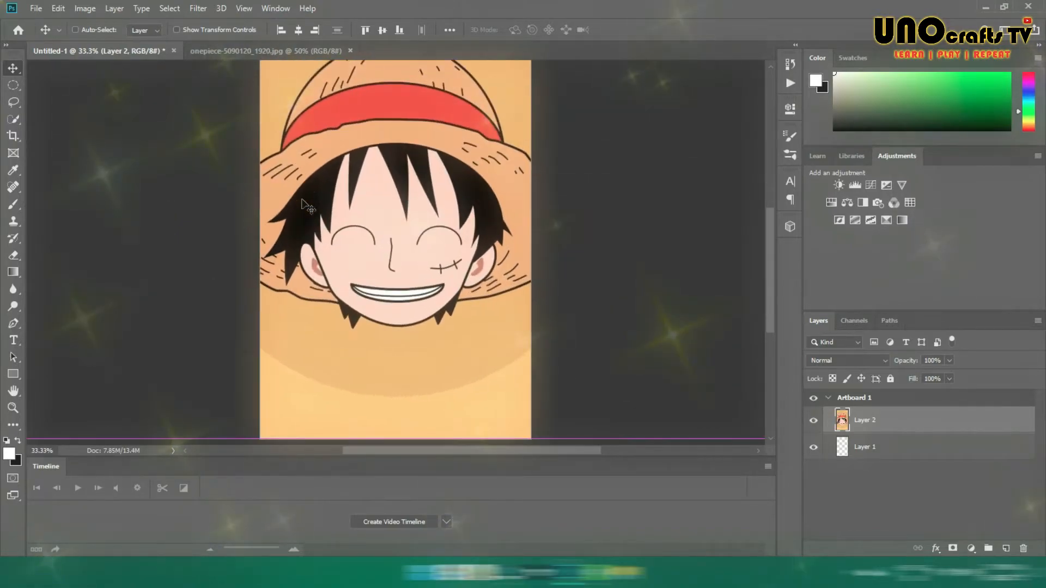
drag(480, 225, 491, 256)
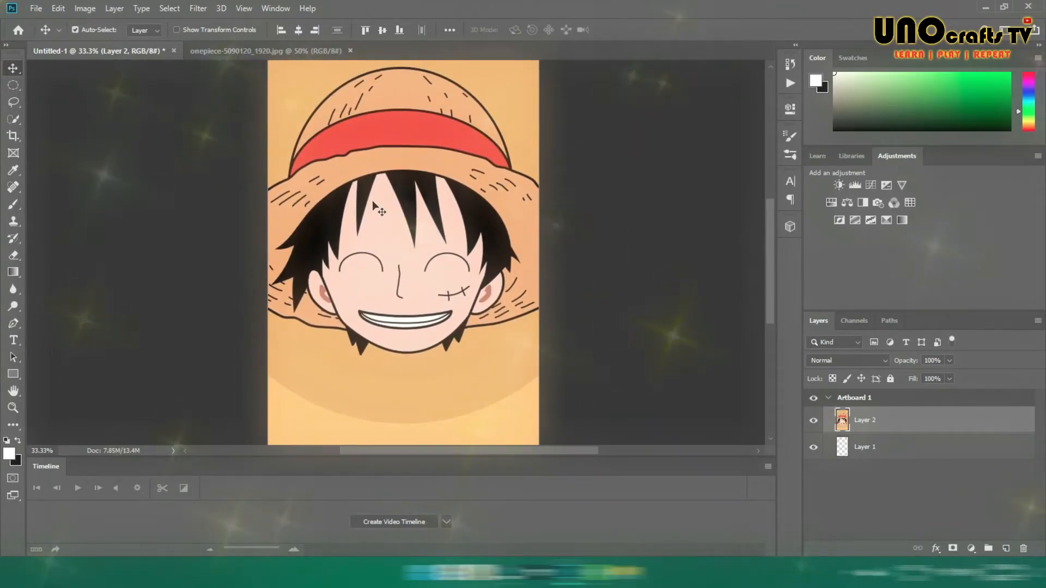
key(ctrl+minus)
mouse_move(428, 215)
mouse_down()
mouse_move(441, 251)
mouse_move(434, 224)
mouse_up()
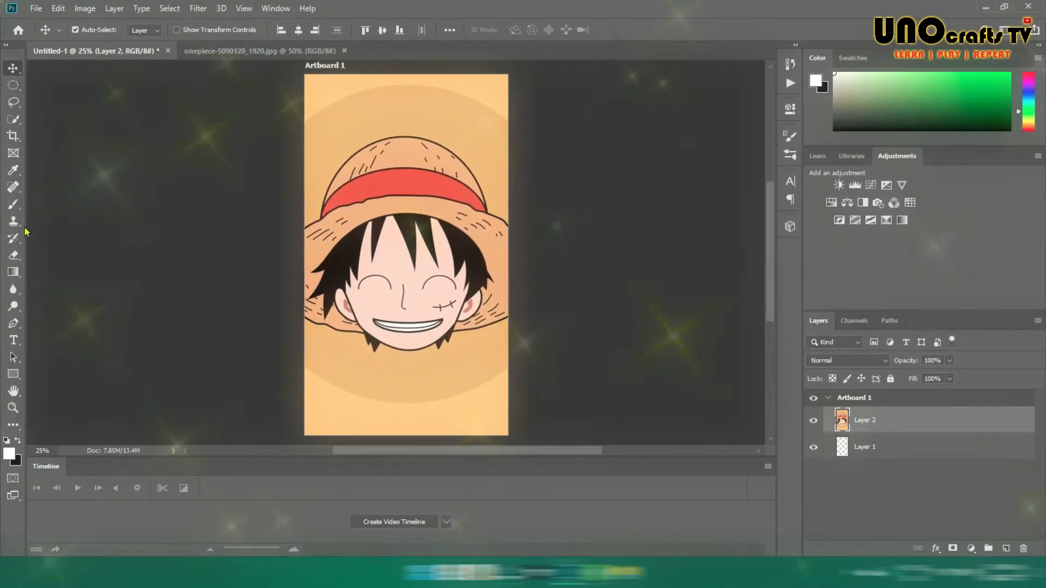
click(13, 375)
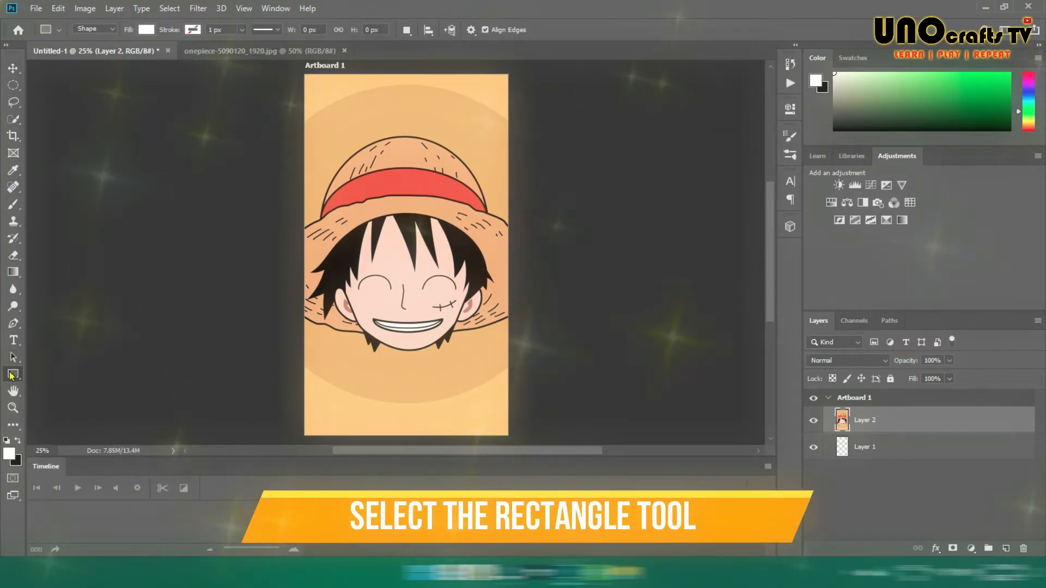
drag(324, 94, 480, 414)
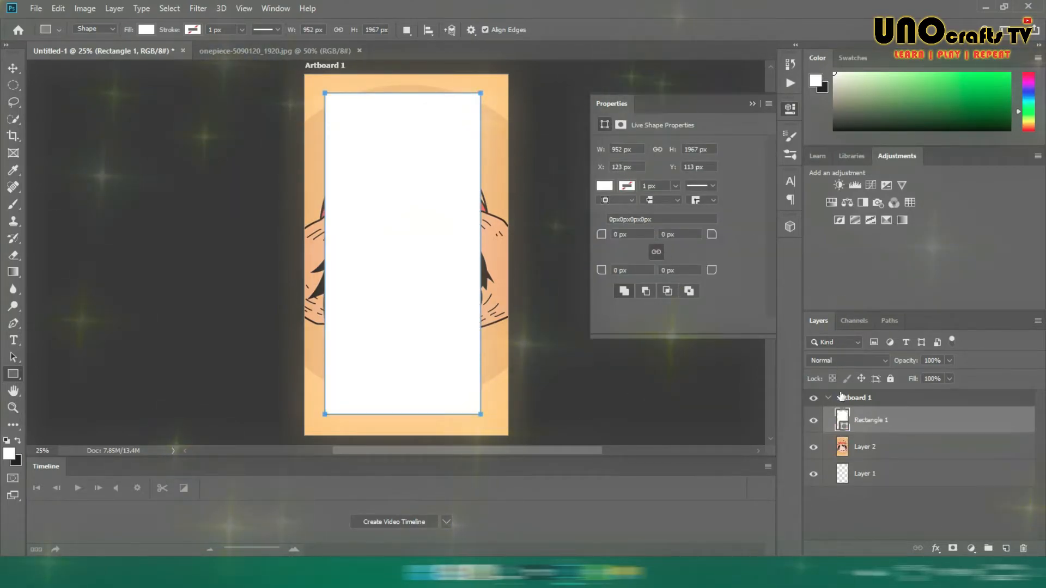
- Set the rectangle layer's fill opacity to 0% in its blending options
right_click(897, 425)
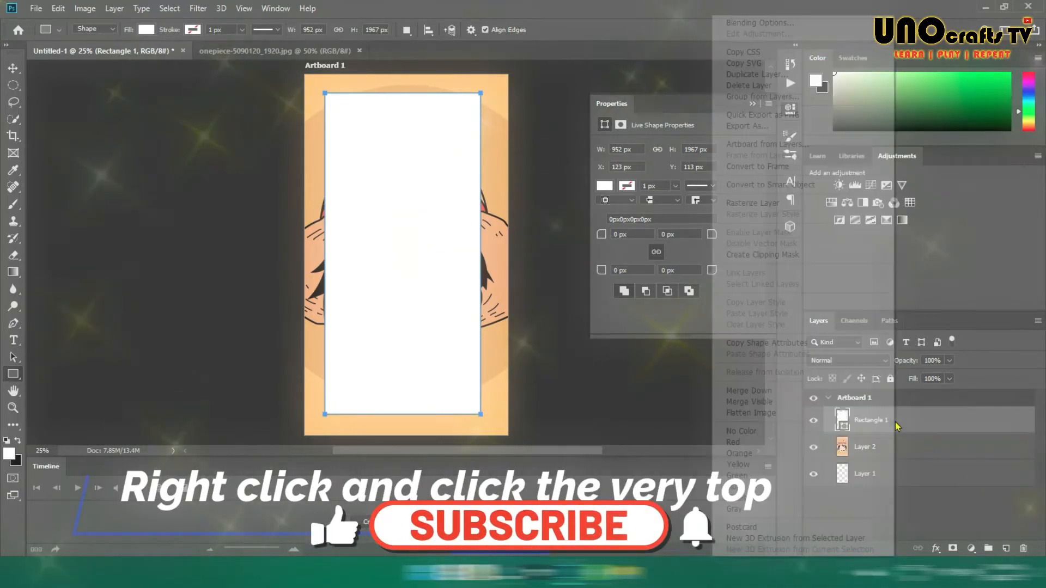
click(761, 24)
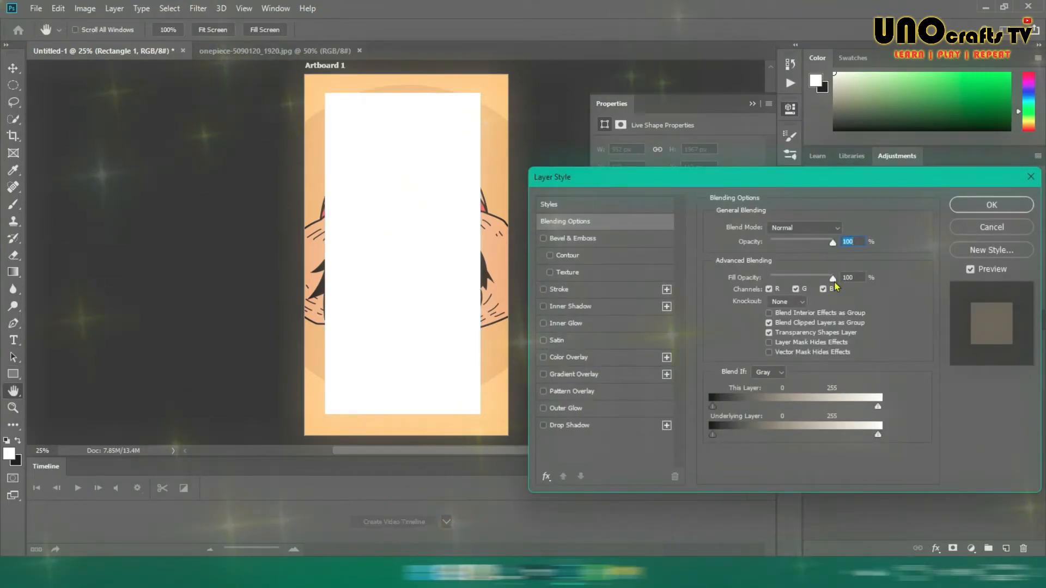
drag(832, 279, 747, 287)
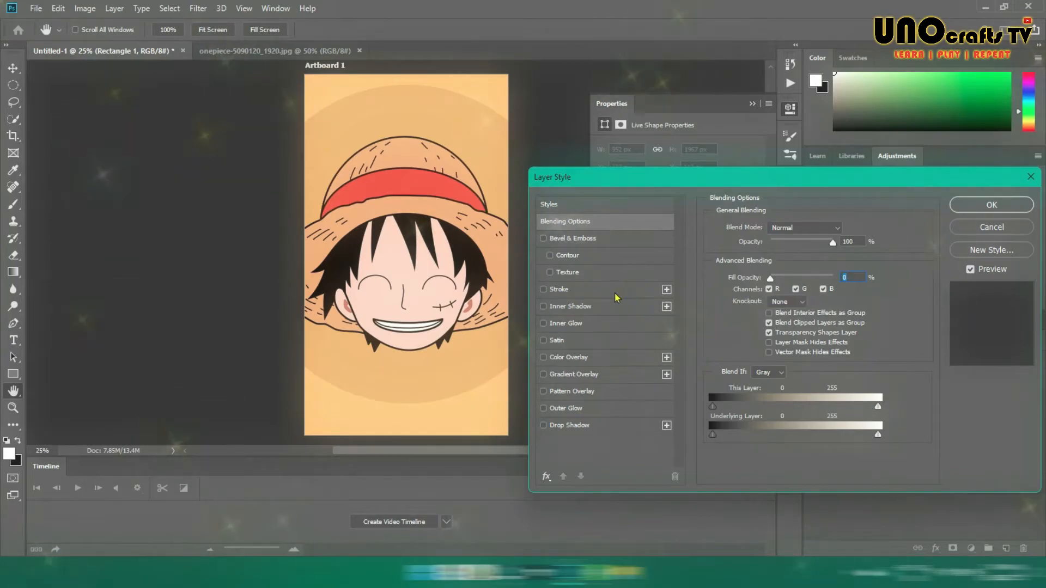
- Add a white inside stroke to the rectangle with a size of 43 px and 65% opacity, and apply the layer style
click(555, 295)
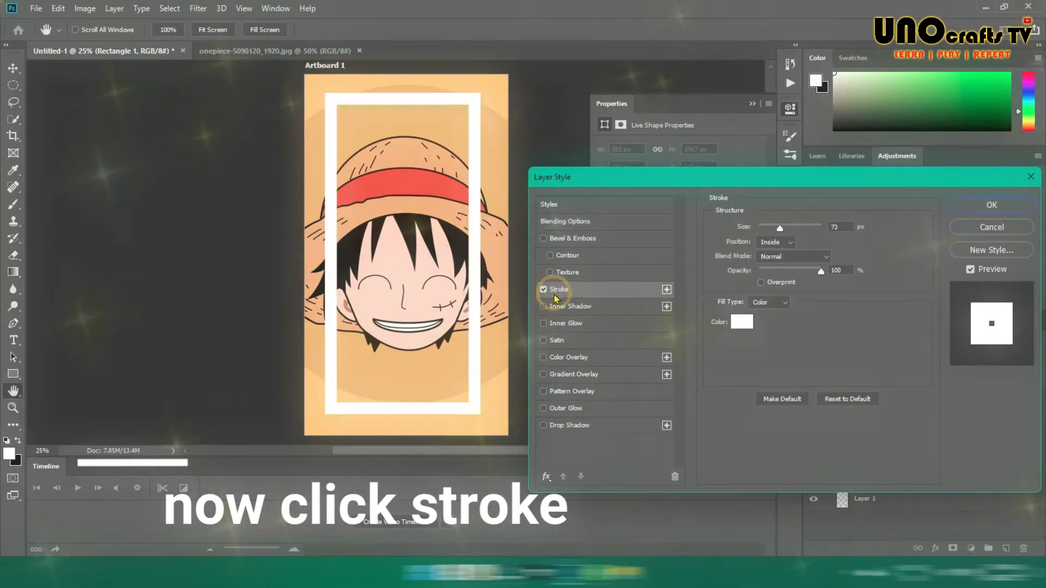
drag(780, 234, 768, 233)
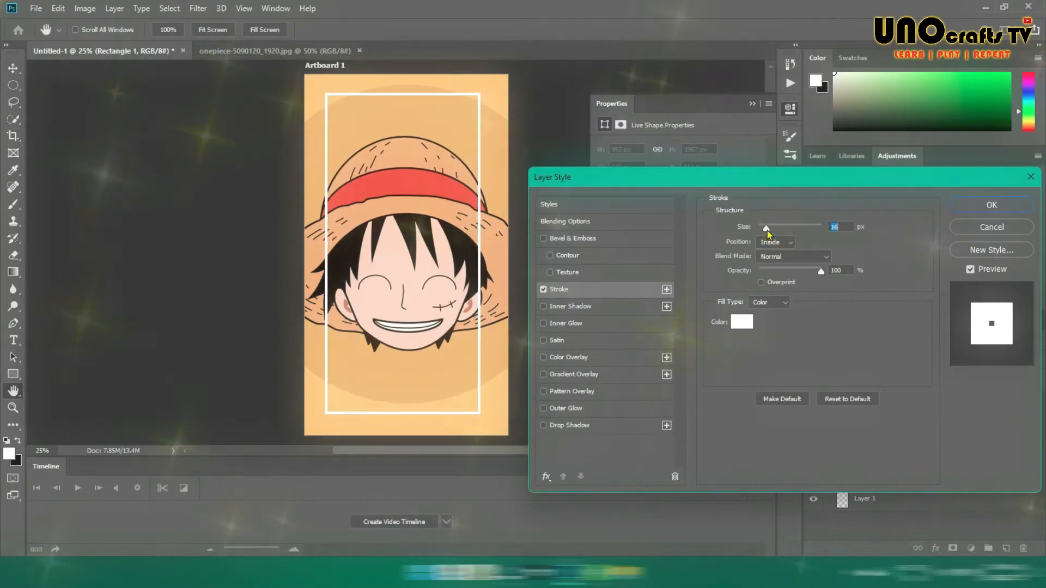
mouse_move(821, 272)
mouse_down()
mouse_move(791, 280)
mouse_move(804, 281)
mouse_up()
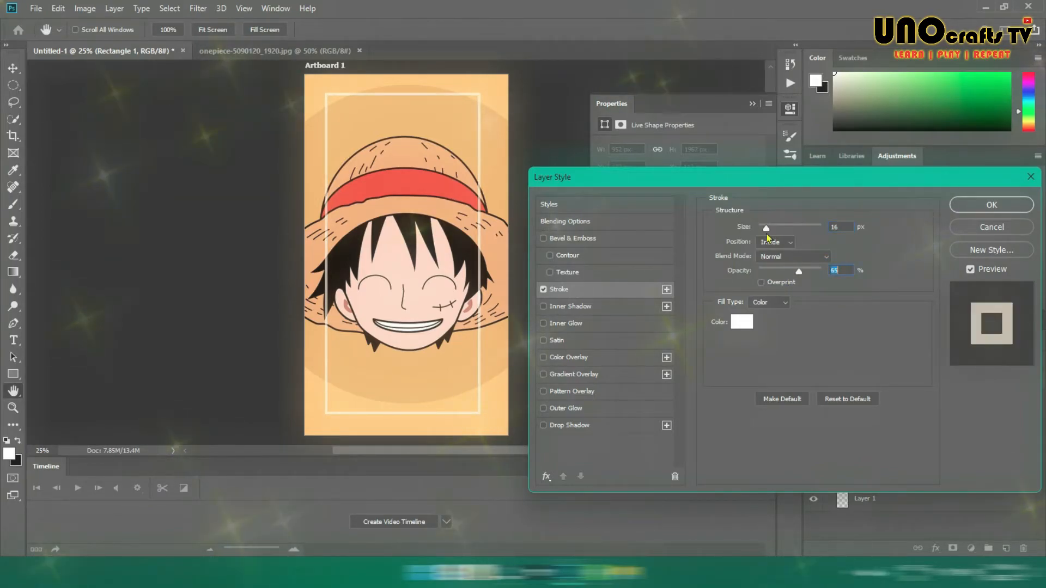
drag(769, 234, 775, 235)
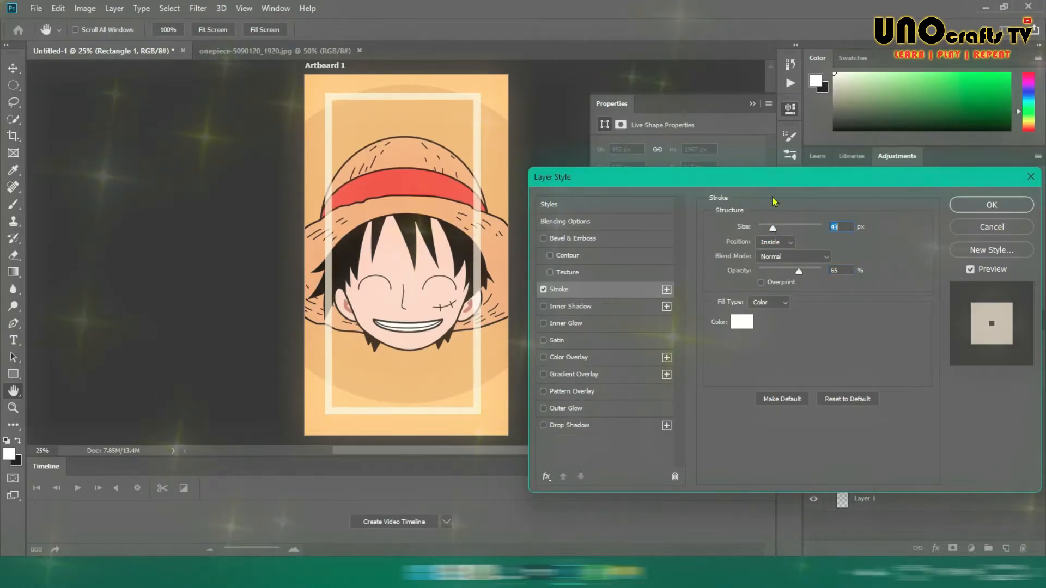
click(975, 210)
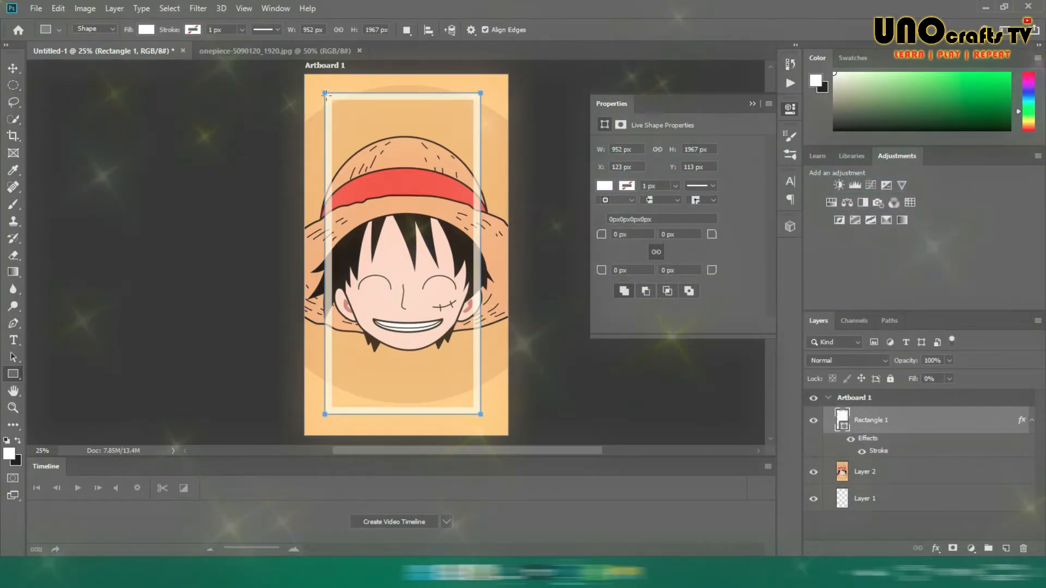
- Move the rectangle frame horizontally to X 147 px so its side margins on the artboard are more even
click(13, 70)
drag(329, 325, 337, 323)
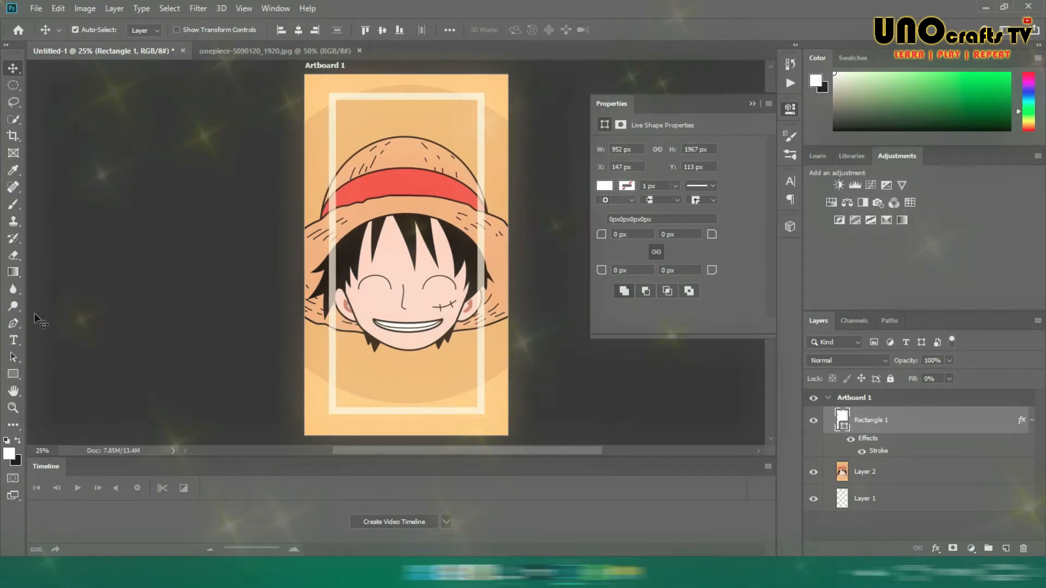
- Add the white text "UNOcrafts" at 100 pt in the artboard's lower-left corner and reduce the text layer's opacity
click(12, 342)
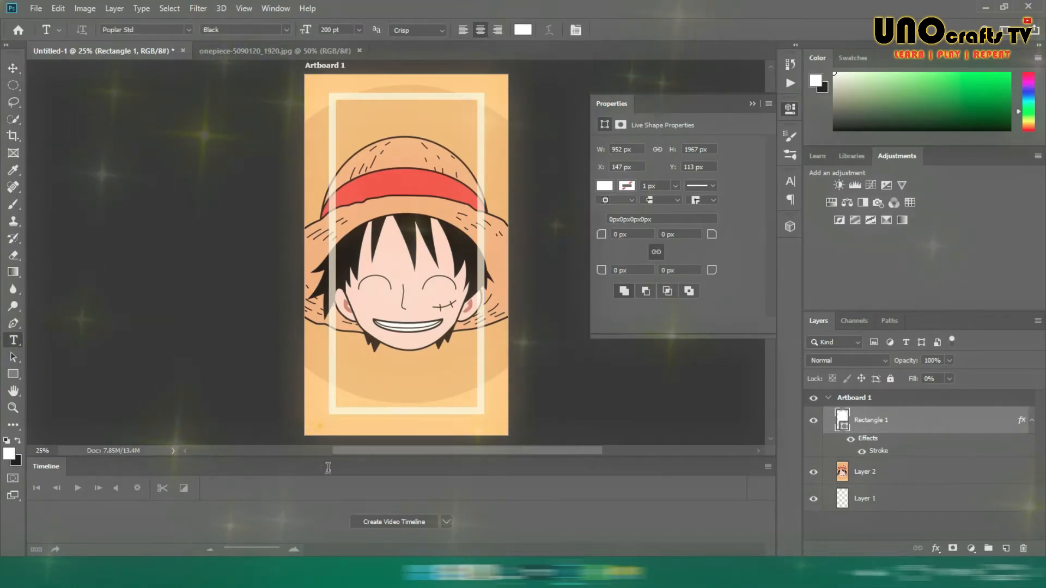
click(320, 424)
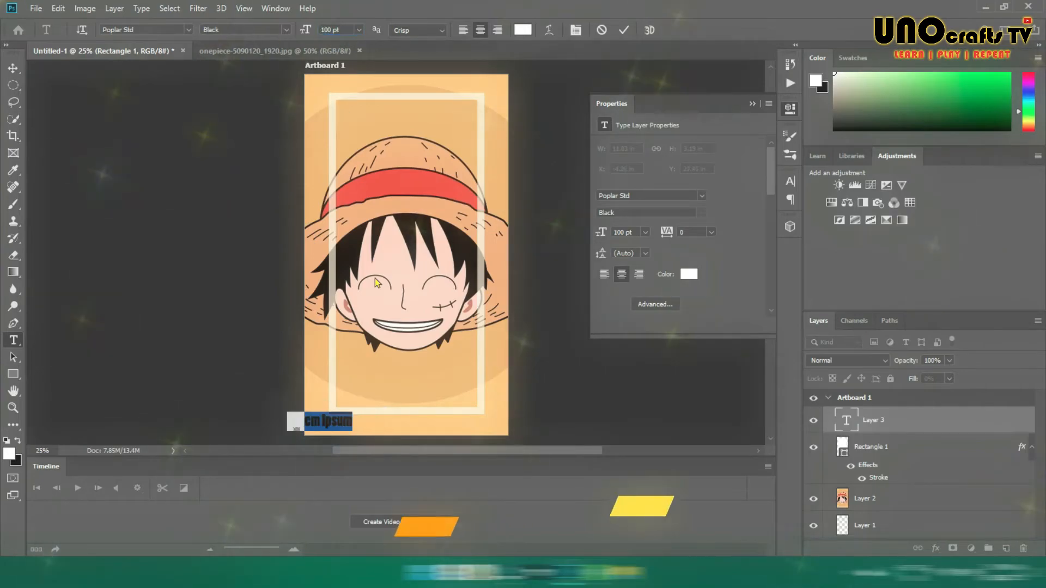
click(13, 68)
click(949, 360)
drag(956, 377, 916, 378)
click(950, 360)
- Place a white ellipse about 704 x 683 px over the artboard's upper-right corner and set its layer opacity to 86%
right_click(13, 374)
click(60, 400)
drag(463, 87, 579, 199)
click(13, 68)
drag(492, 158, 459, 103)
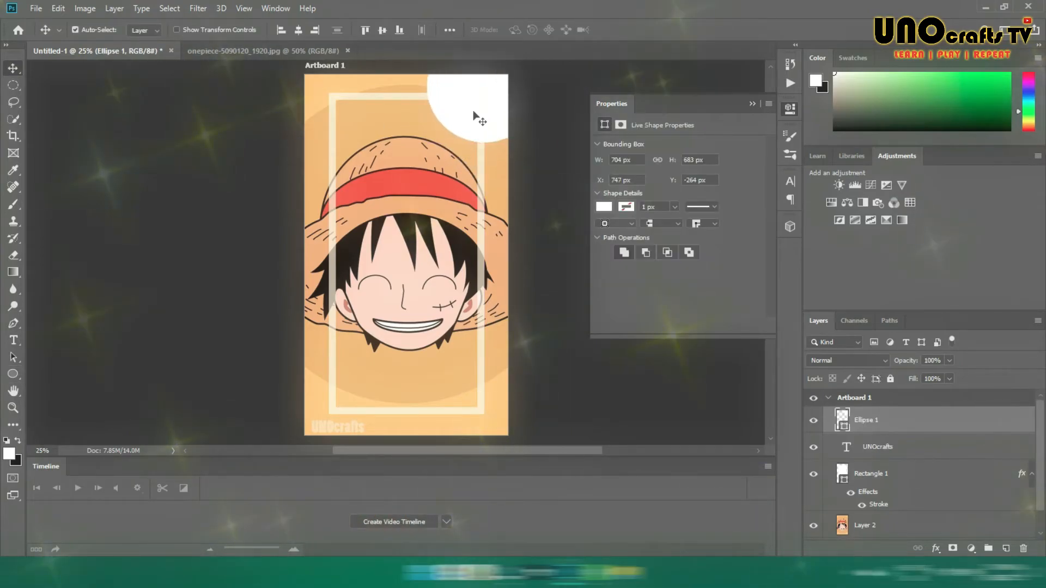
click(949, 361)
mouse_move(949, 375)
mouse_down()
mouse_move(904, 378)
mouse_move(958, 384)
mouse_move(921, 381)
mouse_move(949, 380)
mouse_move(940, 382)
mouse_up()
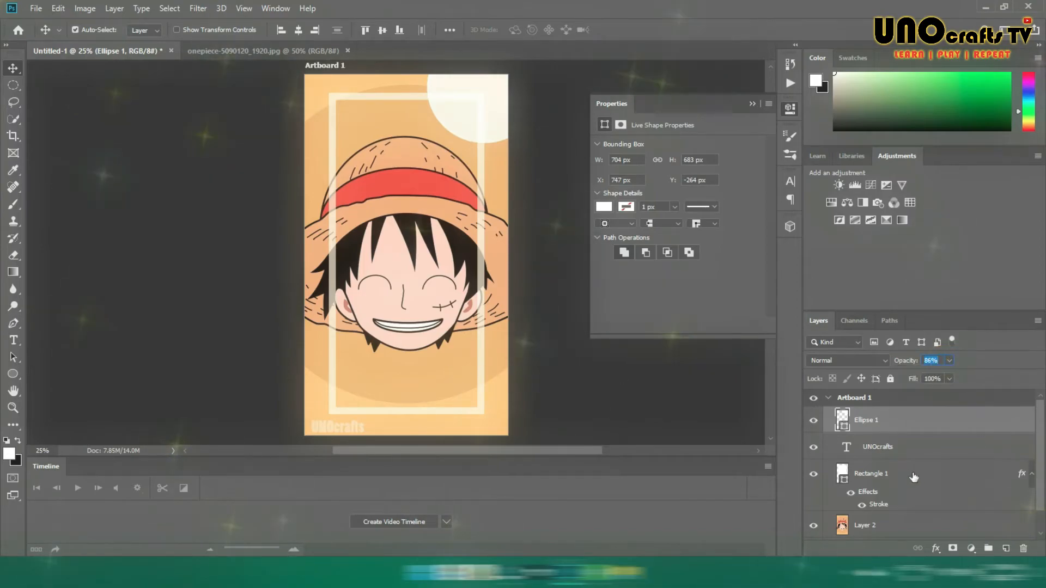
- Add a white 50 pt text line reading "This was created using adobe photoshop" directly above the rectangle layer
click(911, 477)
click(950, 361)
click(978, 382)
click(18, 345)
click(382, 163)
key(BackSpace)
drag(340, 30, 273, 30)
text(50)
key(Return)
text(Monkey D. Luffy)
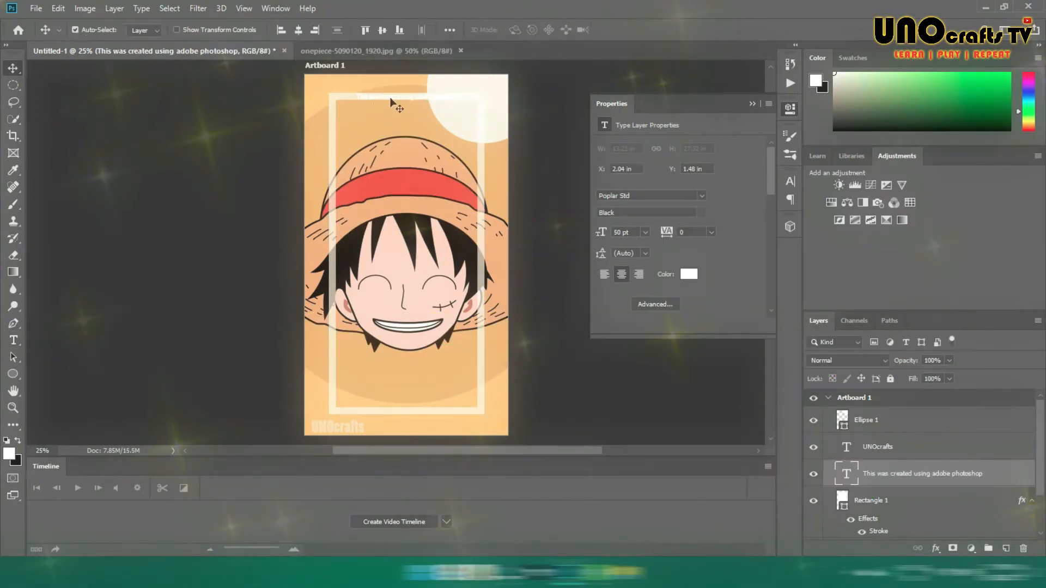
- Set the small credit text's opacity to 70% and move it to the artboard's lower-right corner
click(949, 360)
drag(952, 385, 931, 386)
drag(416, 429, 458, 432)
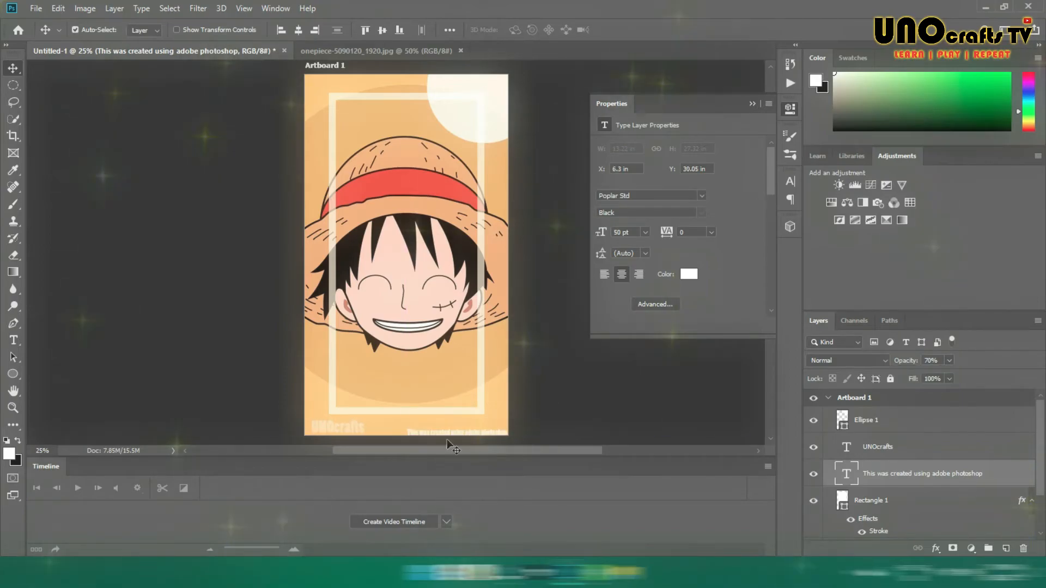
- Start a quick PNG export of the wallpaper and browse to the destination folder for mobile images
click(35, 9)
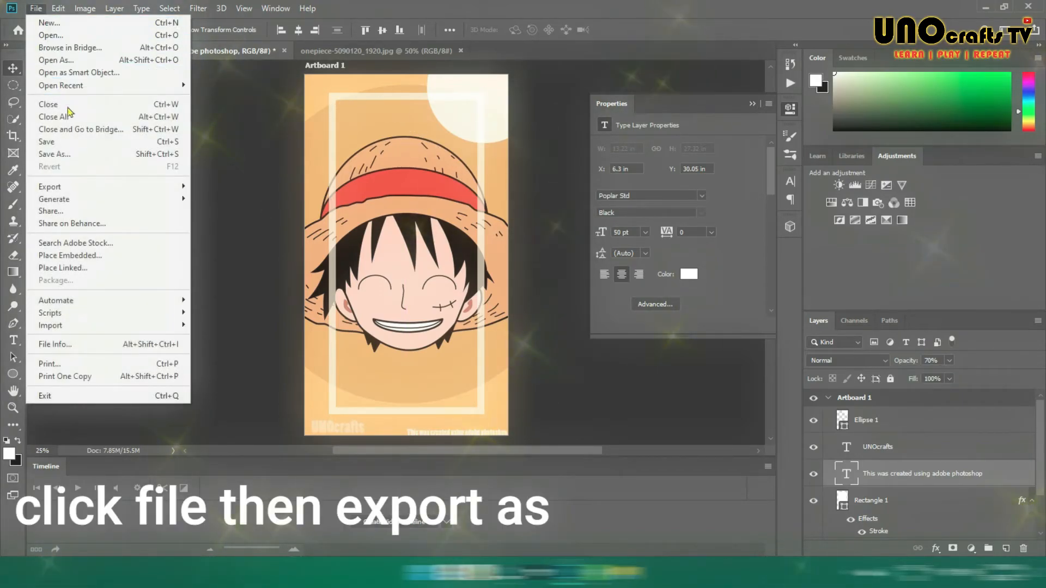
mouse_move(126, 187)
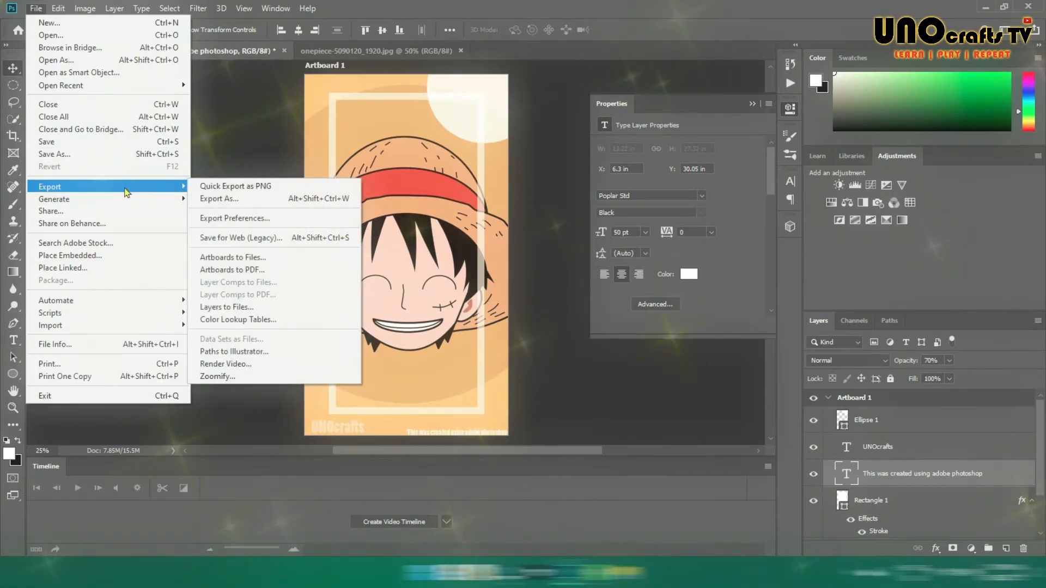
click(204, 188)
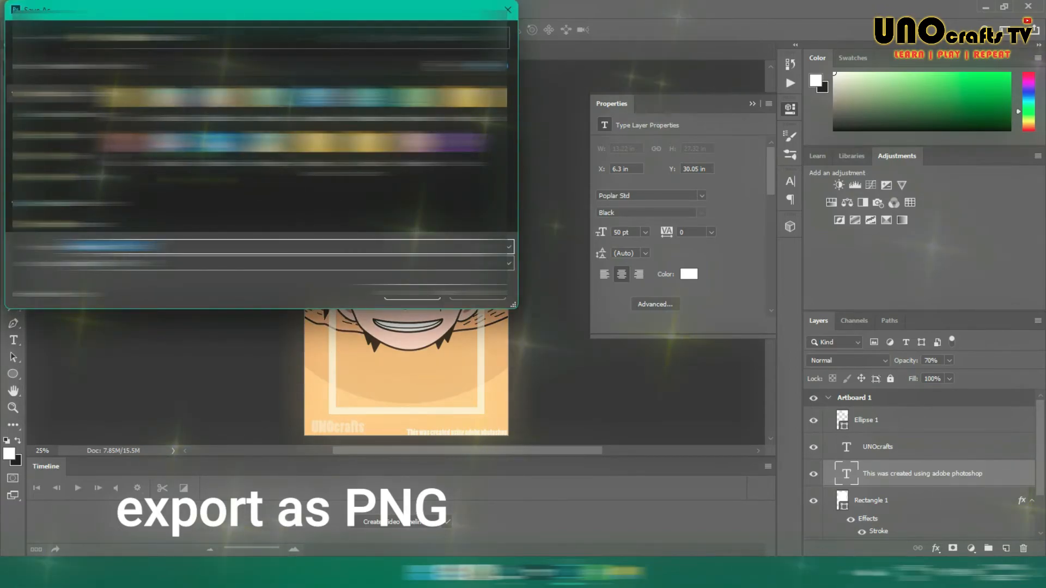
click(61, 204)
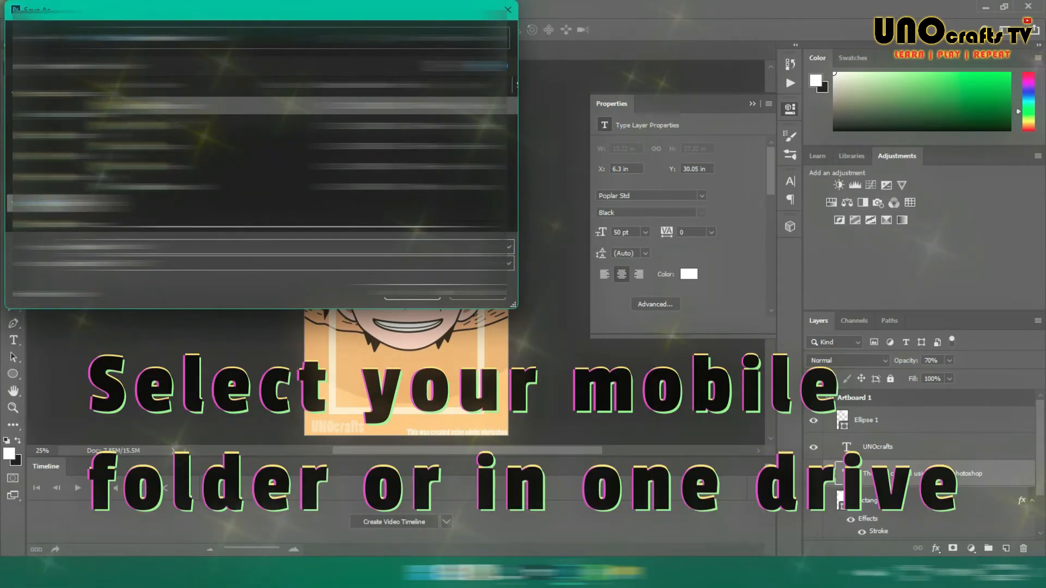
click(155, 166)
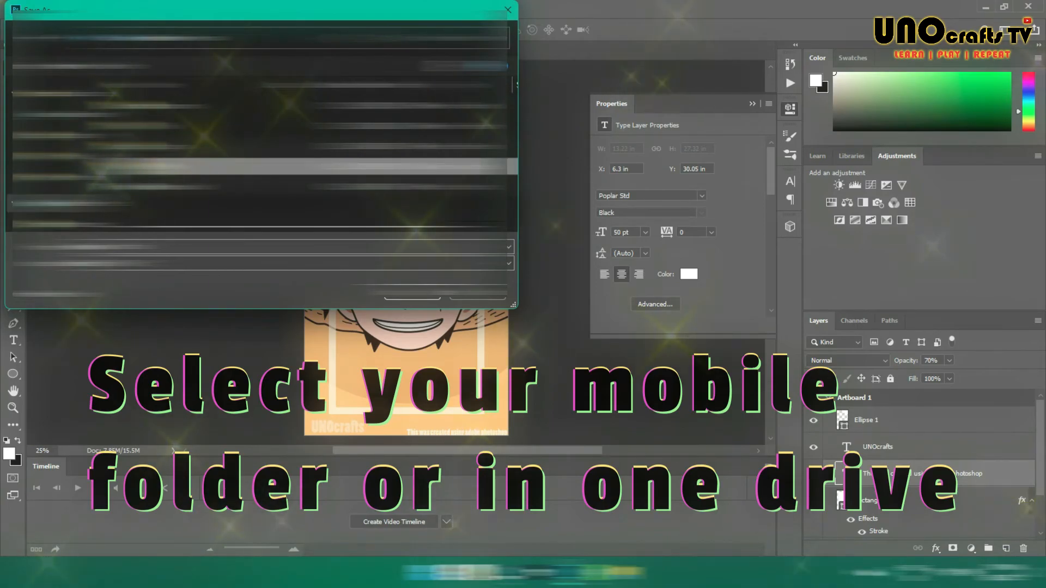
double_click(155, 166)
click(156, 118)
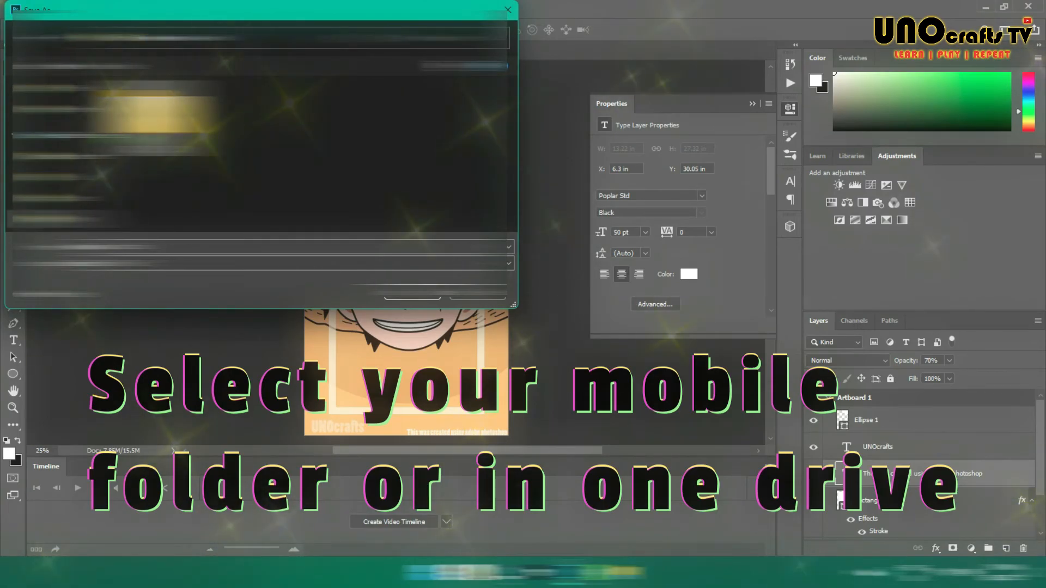
double_click(156, 118)
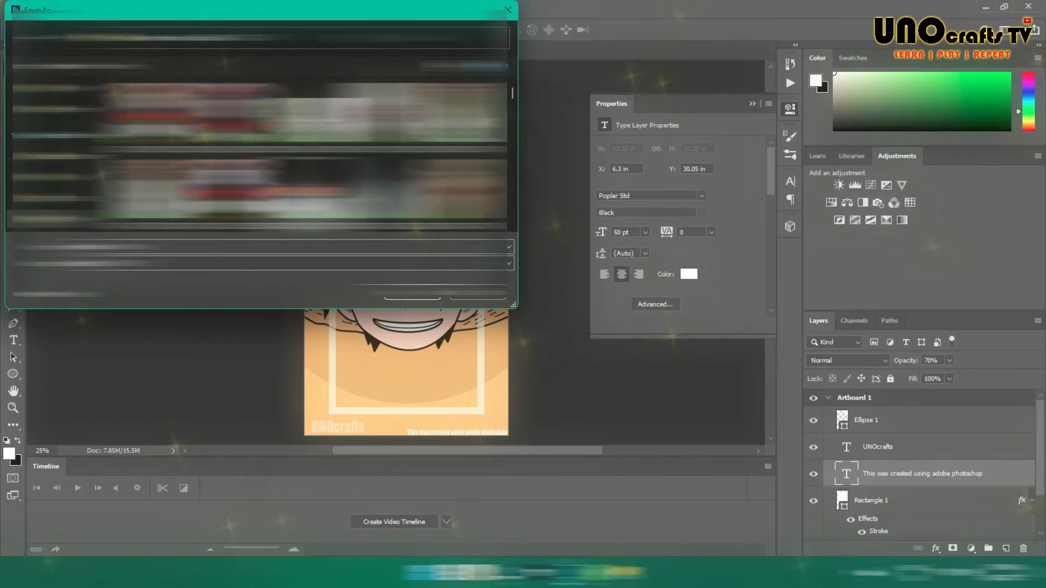
scroll(302, 152, down, 4)
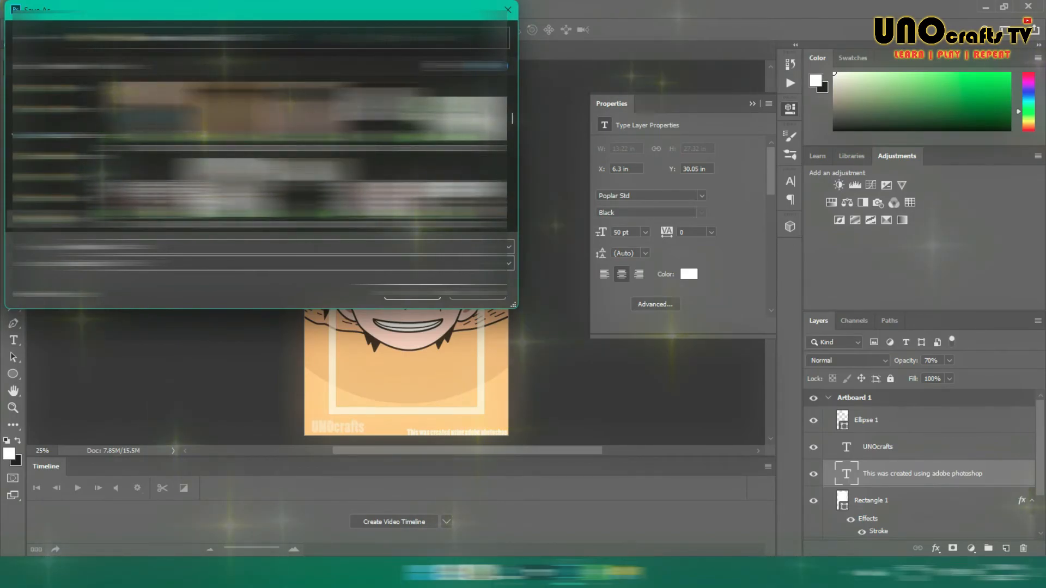
- Replace the suggested file name with a descriptive one and save the PNG
click(185, 247)
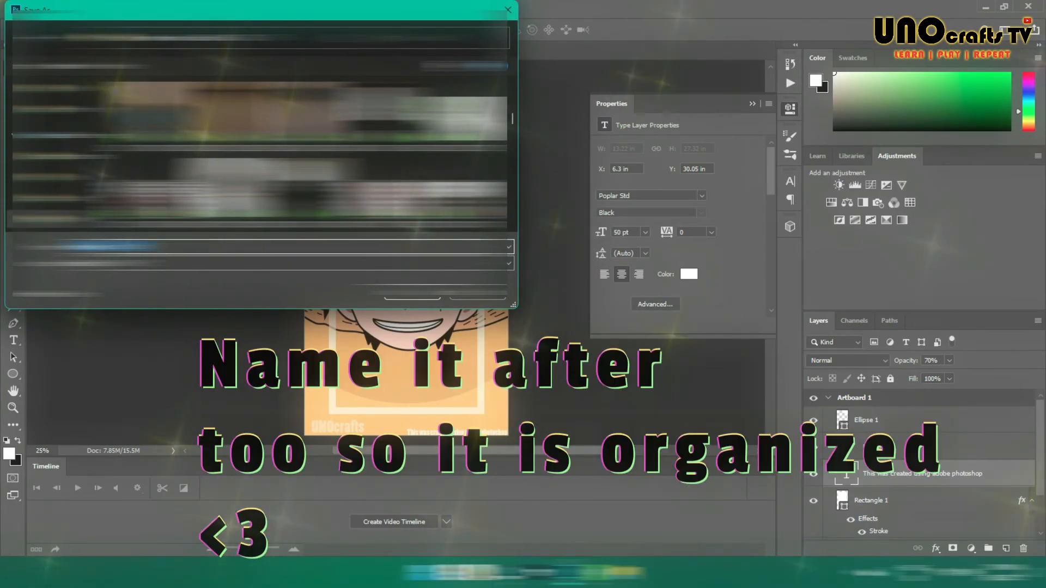
key(BackSpace)
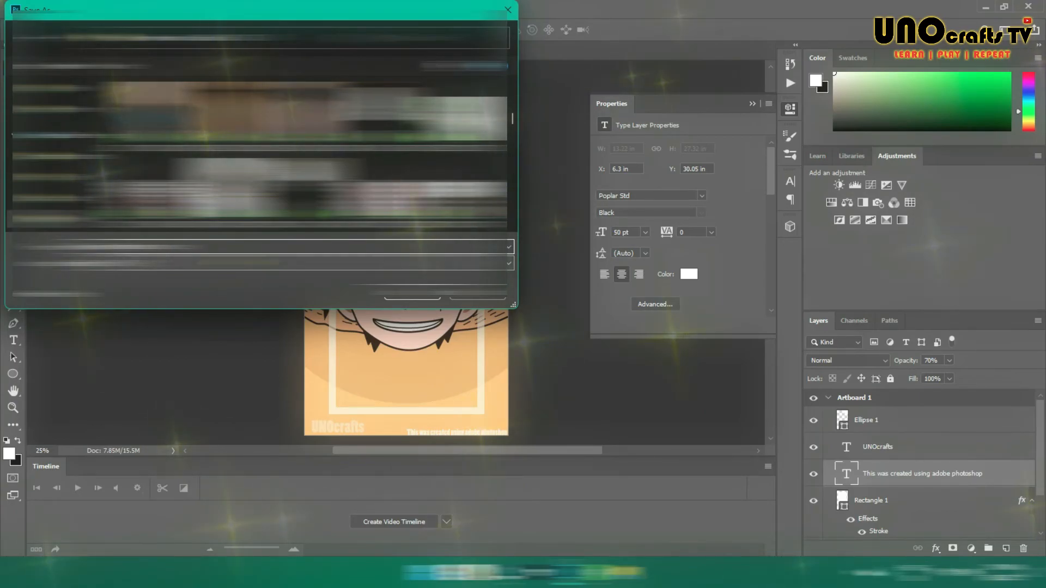
click(418, 300)
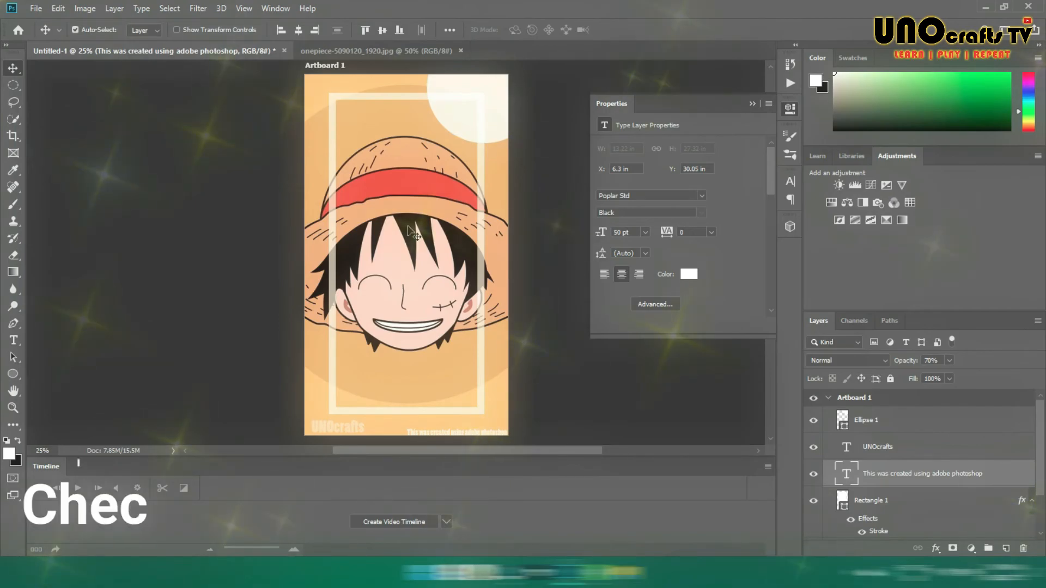